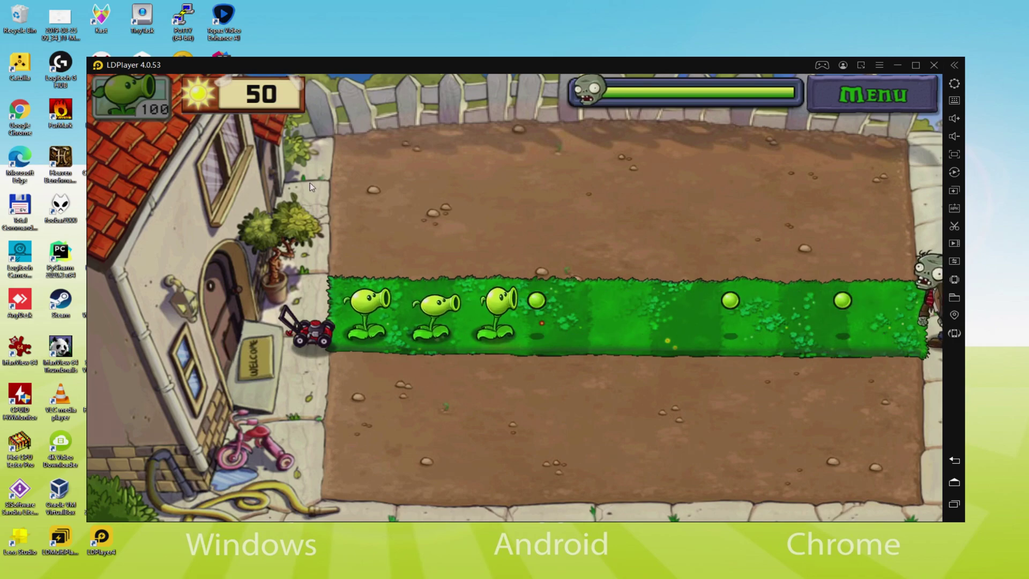
# Step: Browse the Plants vs. Zombies FREE page on the LDPlayer site, scrolling down and back to the top
pyautogui.click(438, 120)
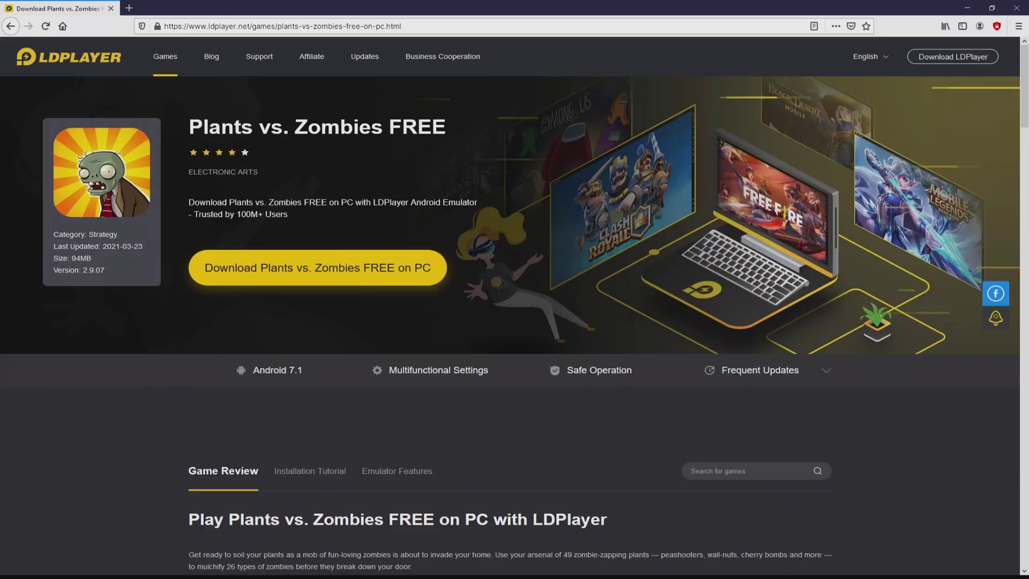
pyautogui.scroll(-15, 514, 322)
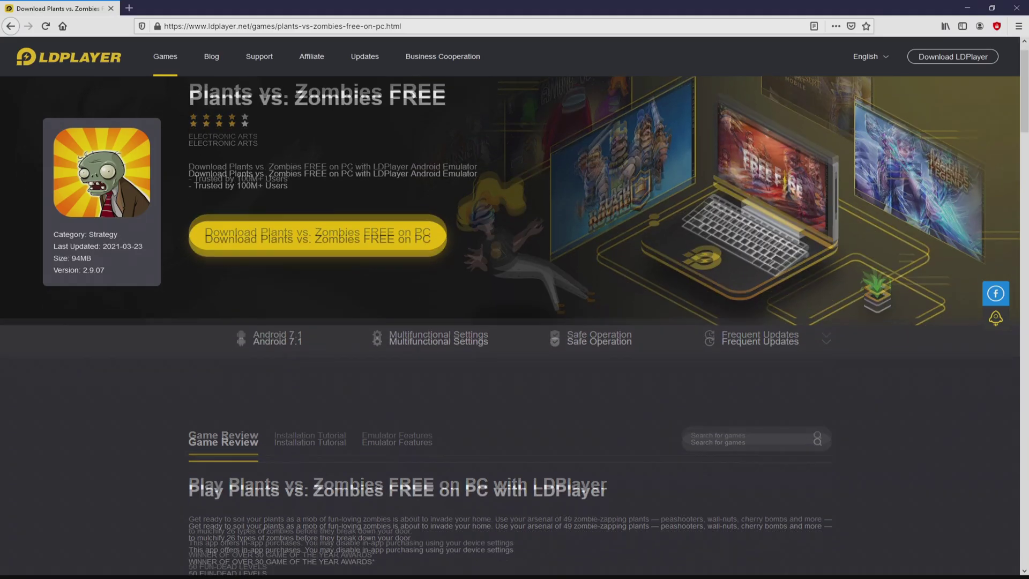
pyautogui.scroll(-15, 515, 322)
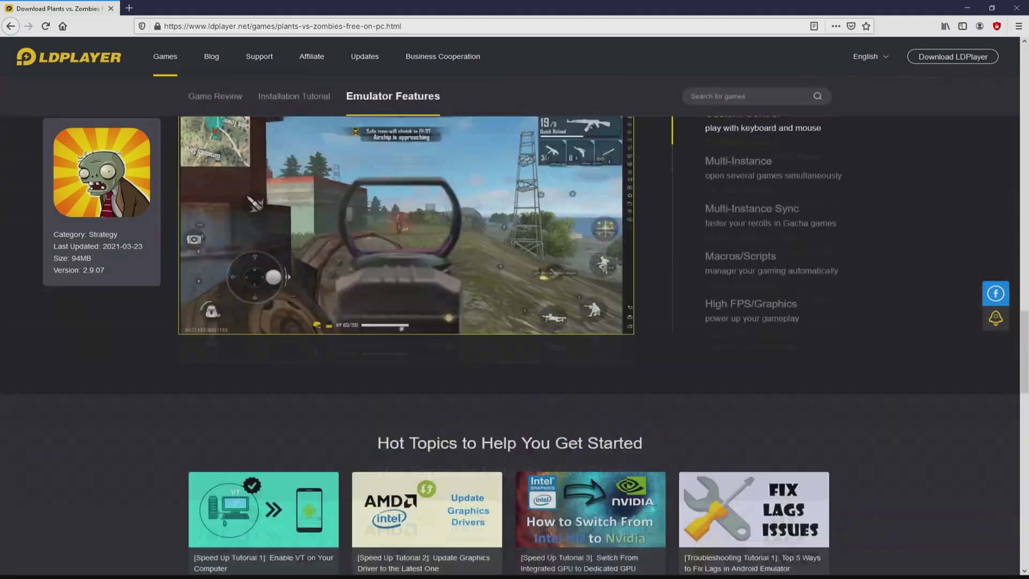
pyautogui.scroll(3, 515, 322)
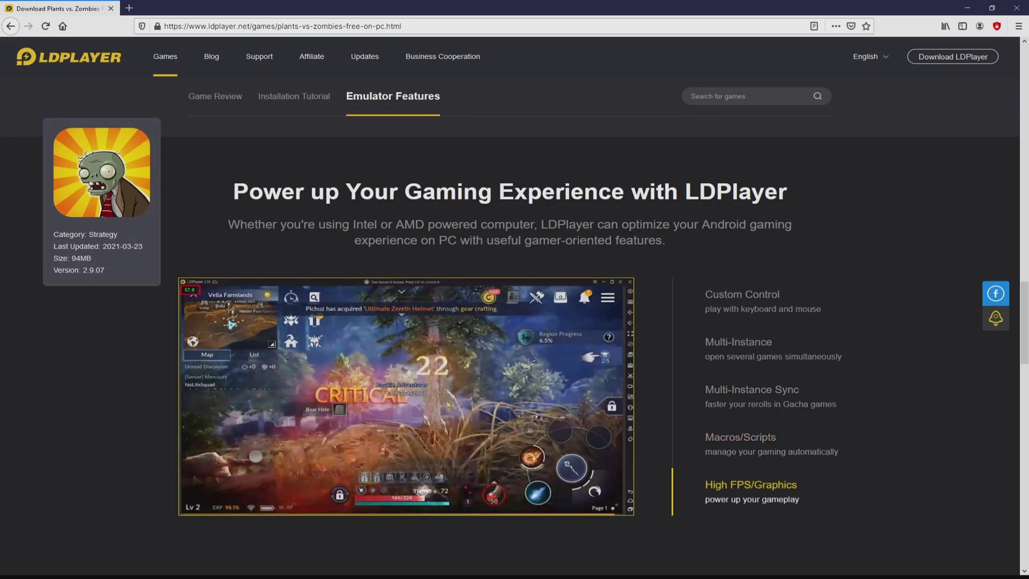
pyautogui.scroll(7, 509, 322)
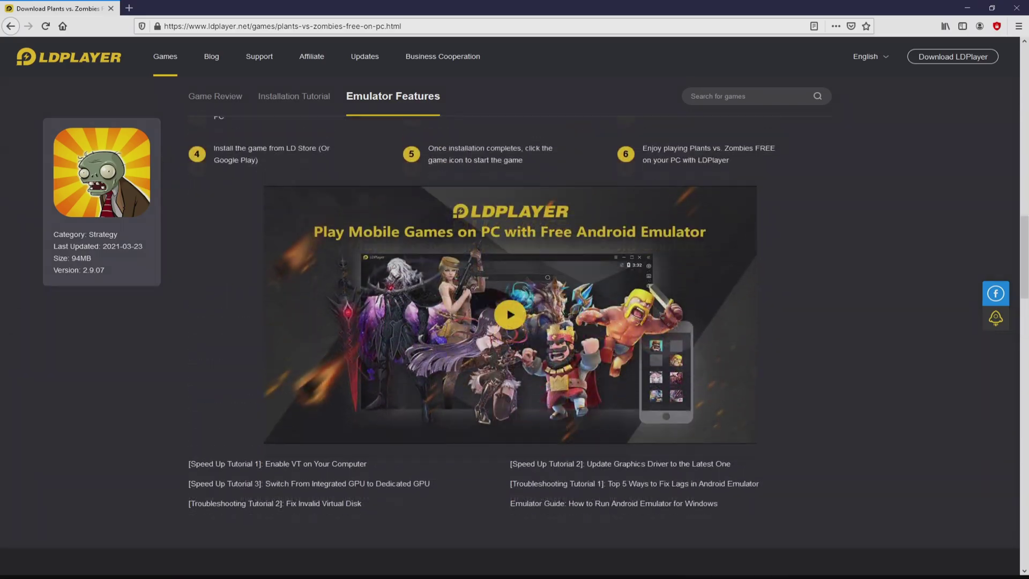
pyautogui.scroll(15, 509, 322)
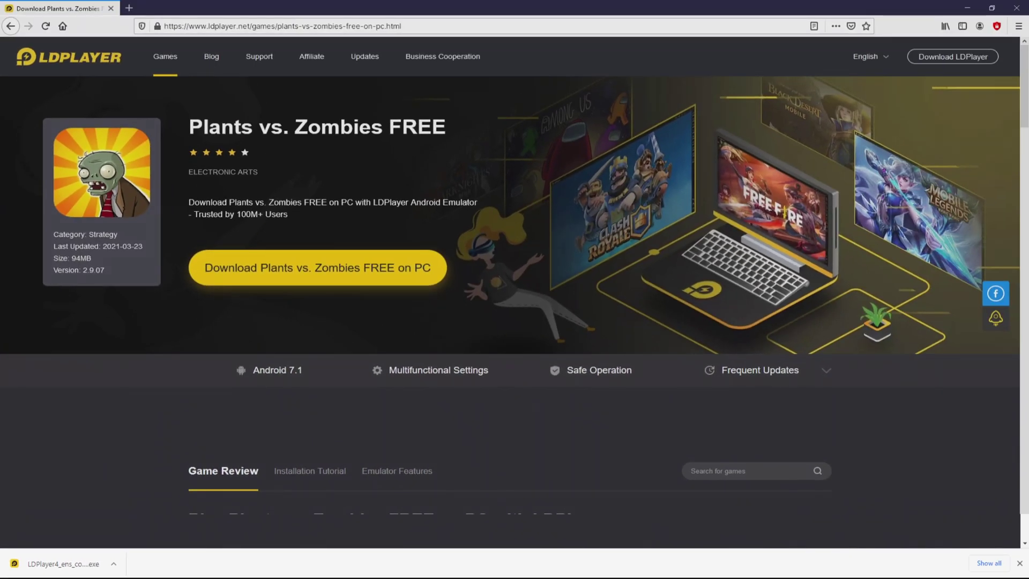
# Step: Run the downloaded LDPlayer4 .exe installer from Firefox's download bar
pyautogui.click(63, 564)
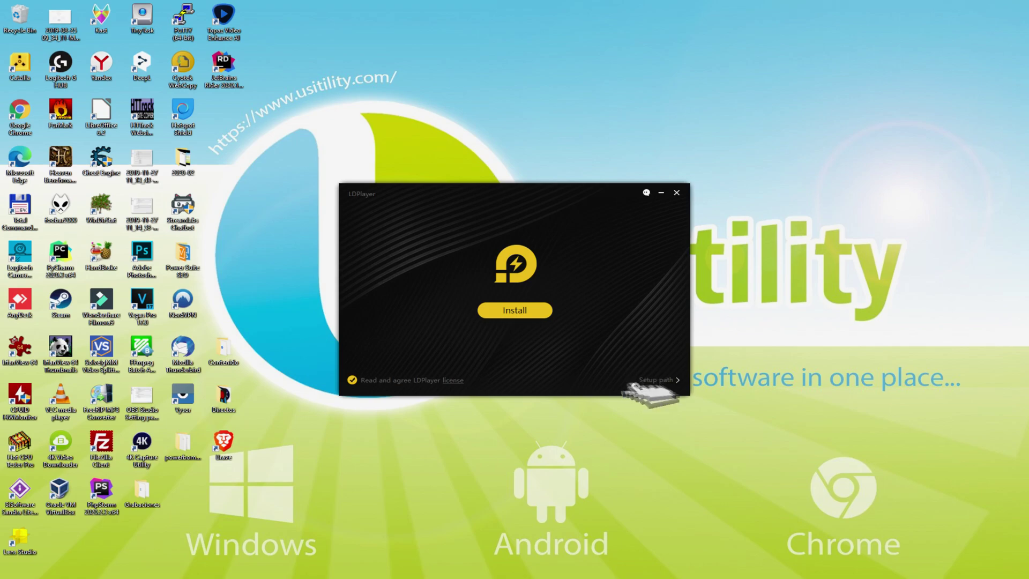
# Step: Check the C:\LDPlayer\LDPlayer4.0\ setup path, leave it unchanged, and begin installing
pyautogui.click(669, 380)
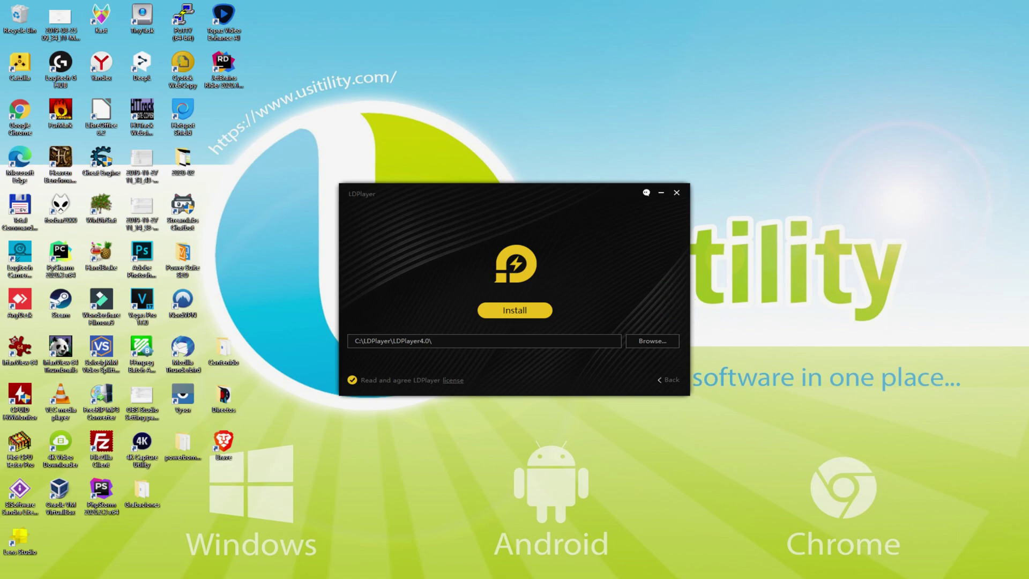
pyautogui.click(662, 378)
pyautogui.click(510, 310)
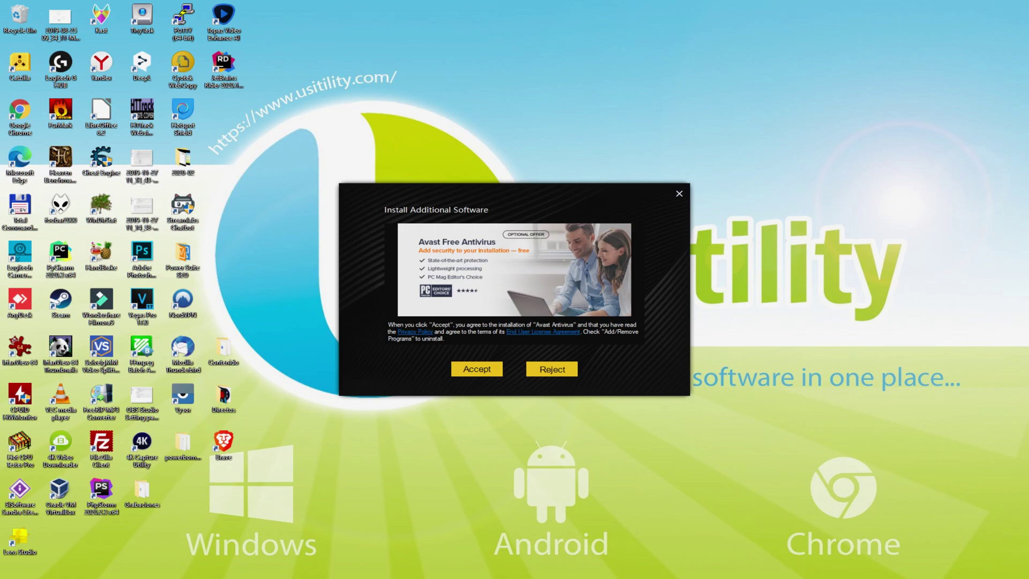
# Step: Reject both the Avast Free Antivirus and McAfee WebAdvisor offers
pyautogui.click(547, 367)
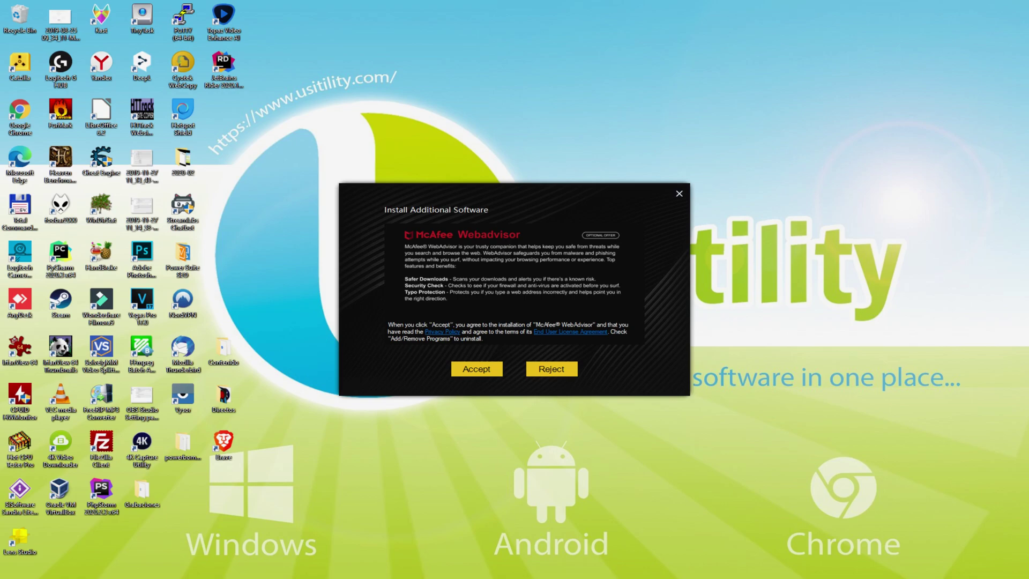
pyautogui.click(550, 369)
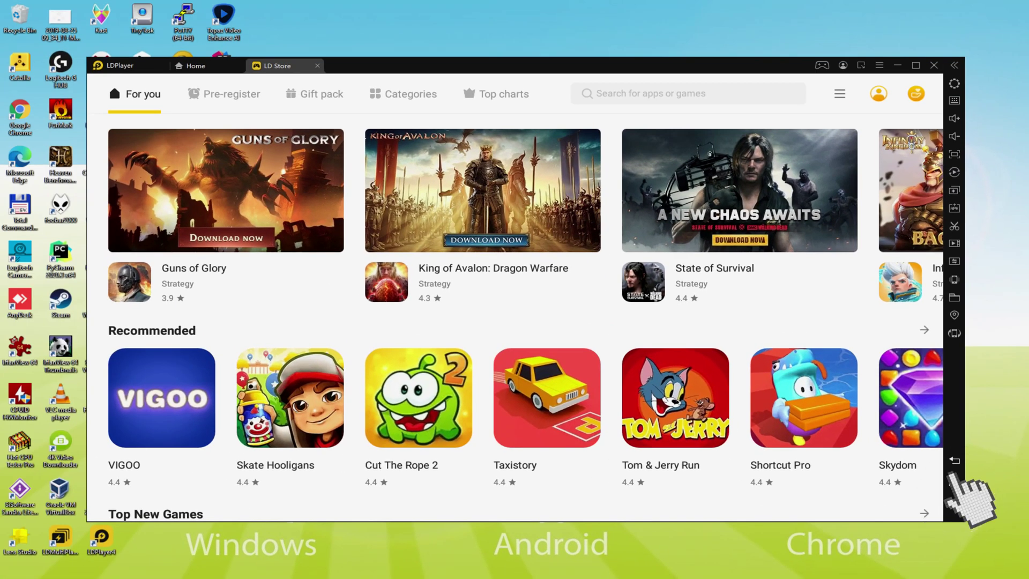
# Step: Go back from the LD Store to the Android home screen
pyautogui.click(936, 422)
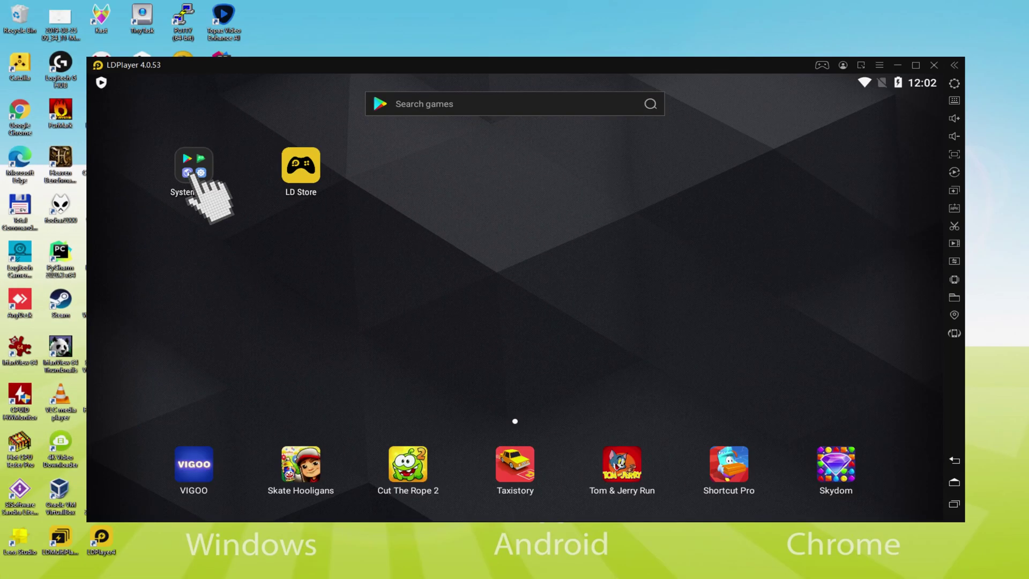
# Step: Launch the Play Store from the System Apps folder
pyautogui.click(329, 137)
pyautogui.click(181, 198)
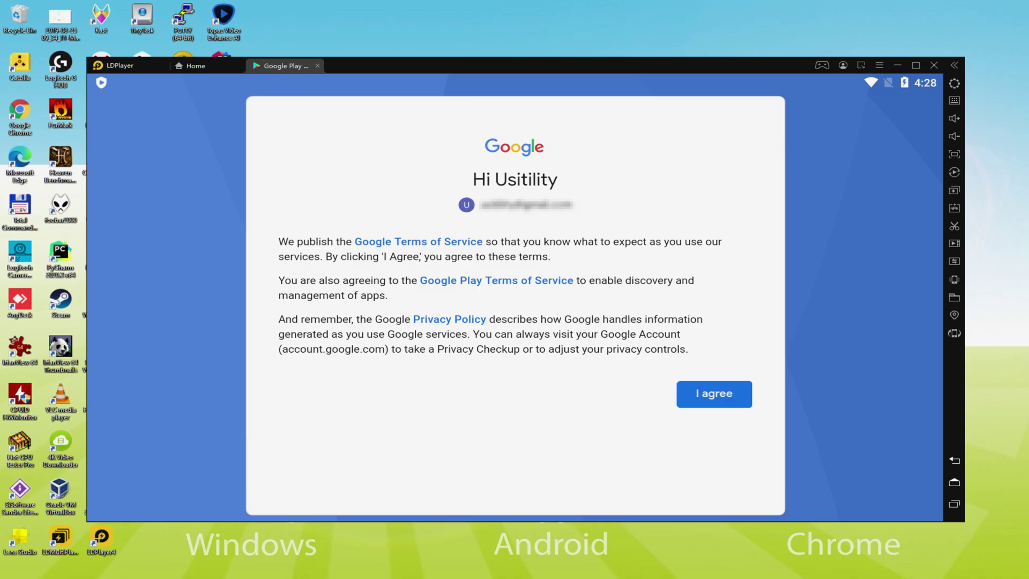
# Step: Agree to Google's terms, disable Back up to Google Drive, and accept the services settings
pyautogui.click(713, 397)
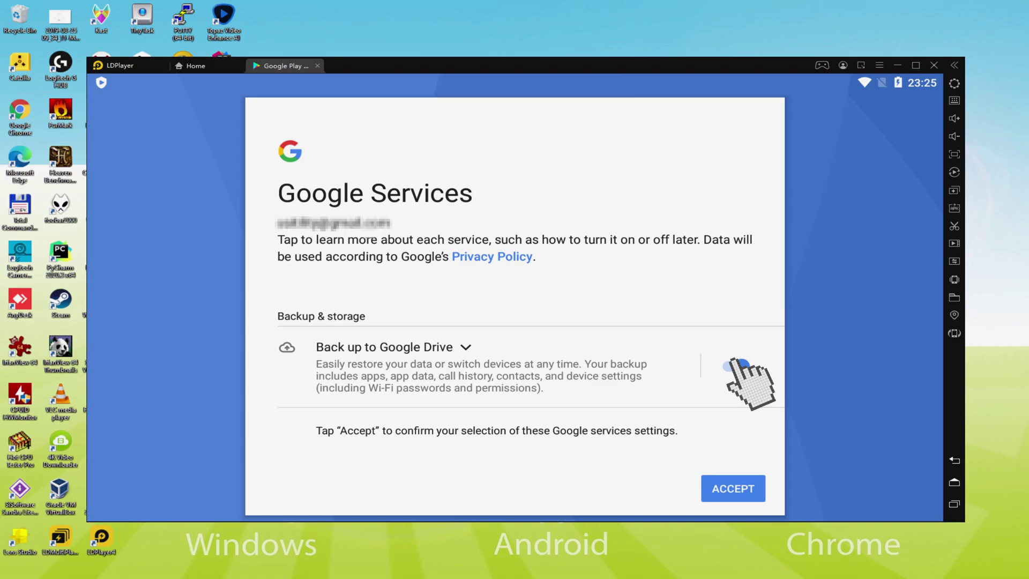
pyautogui.click(738, 365)
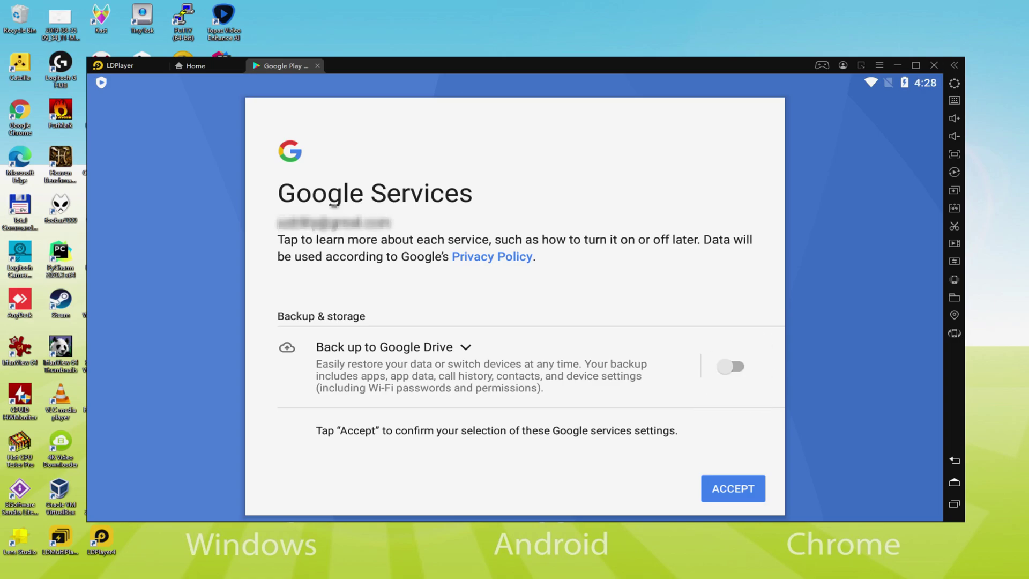
pyautogui.click(733, 487)
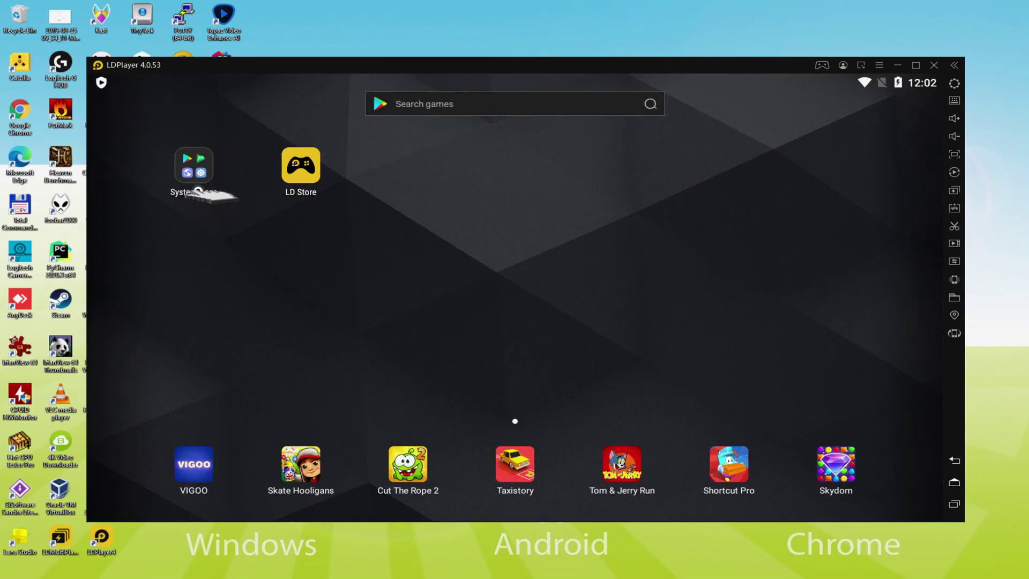
# Step: Open the Play Store from System Apps and pick the Plants vs. Zombies search suggestion
pyautogui.click(194, 171)
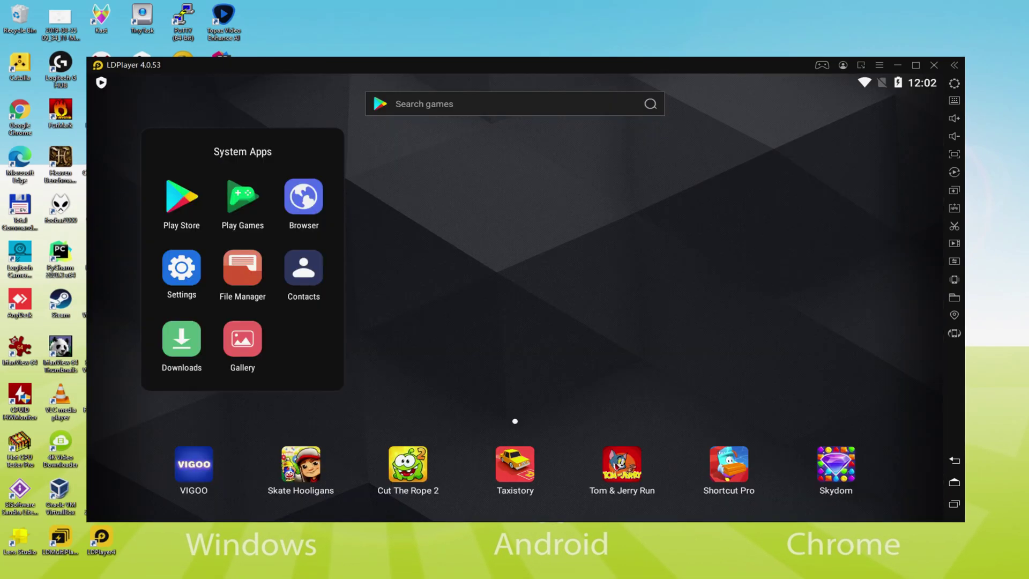
pyautogui.click(183, 198)
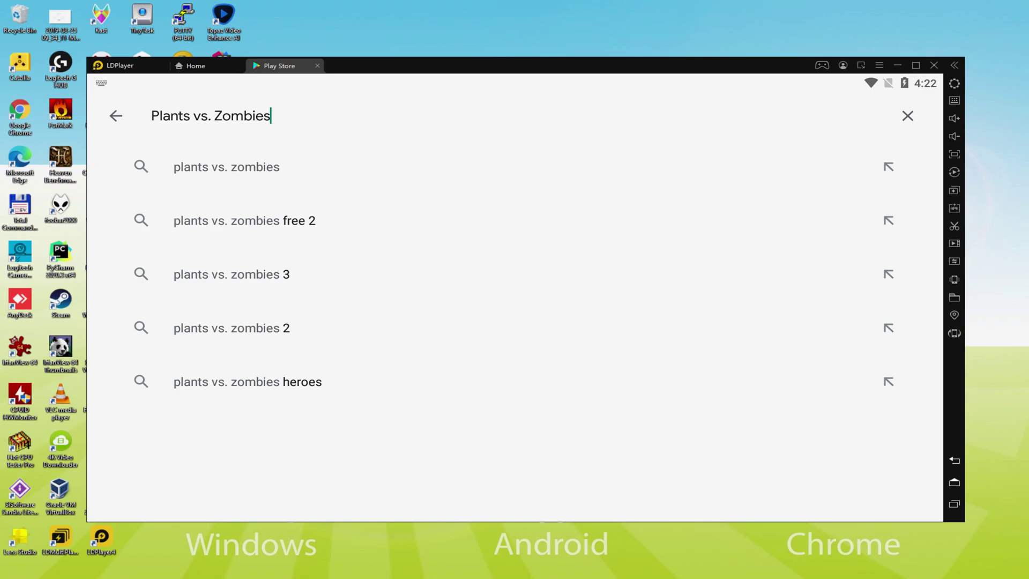
pyautogui.click(217, 167)
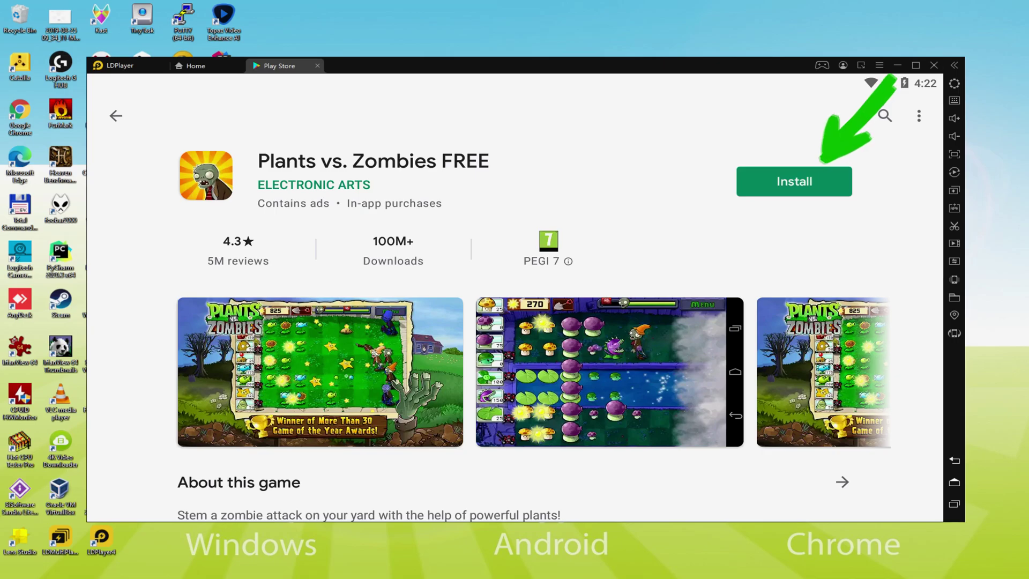
# Step: Install Plants vs. Zombies FREE from its Play Store page
pyautogui.click(821, 177)
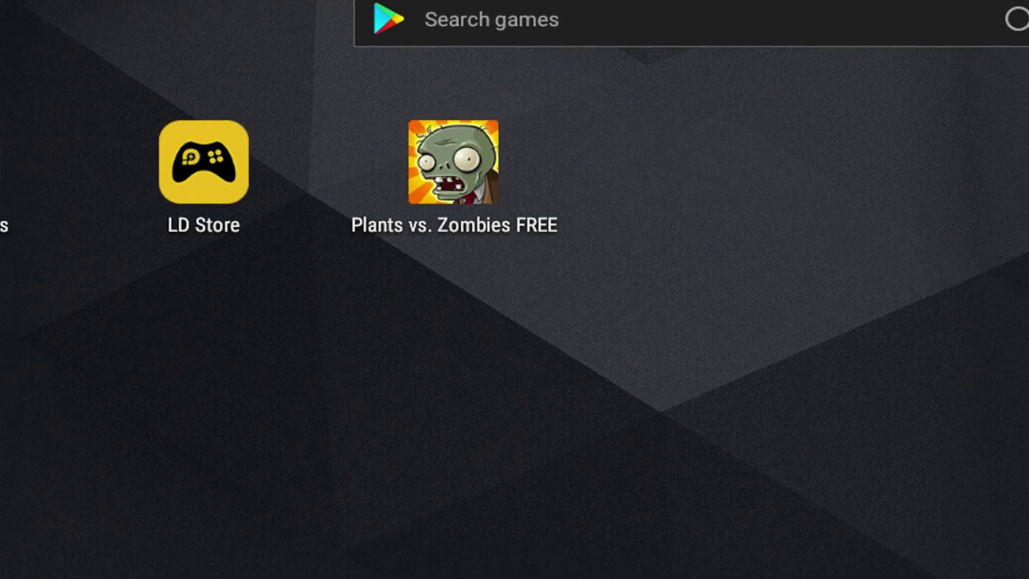
# Step: Start Plants vs. Zombies FREE from the home screen and collect the Level 1 Sunflower reward
pyautogui.click(411, 161)
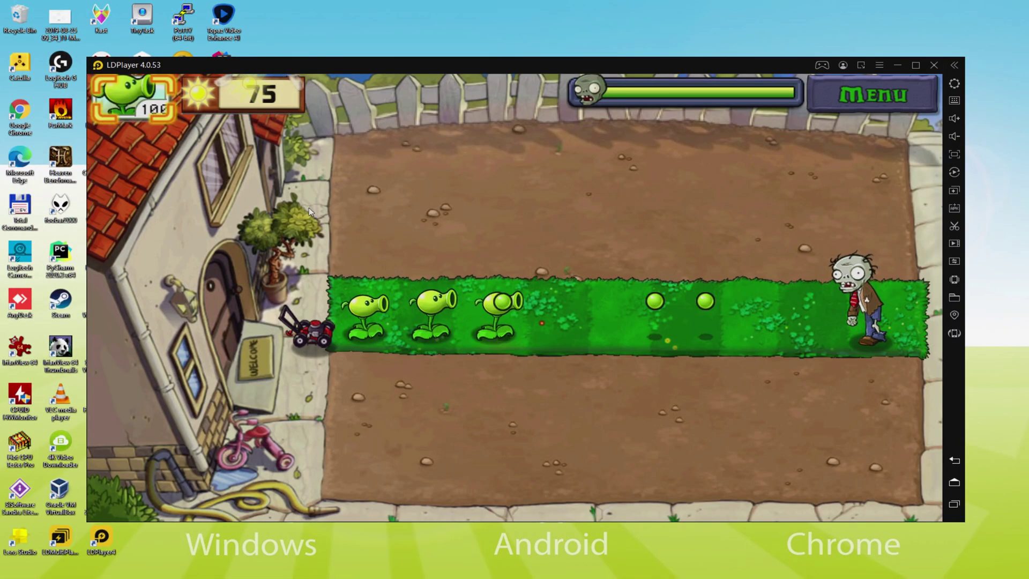
pyautogui.click(885, 349)
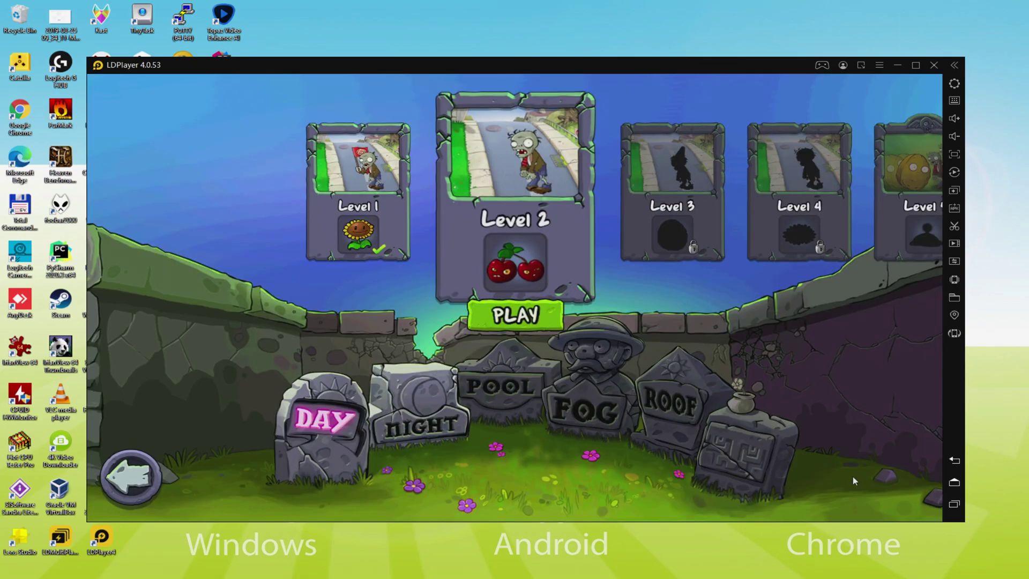
# Step: Start Level 2 and collect the sun above the top-row sunflower and a falling sun
pyautogui.click(524, 317)
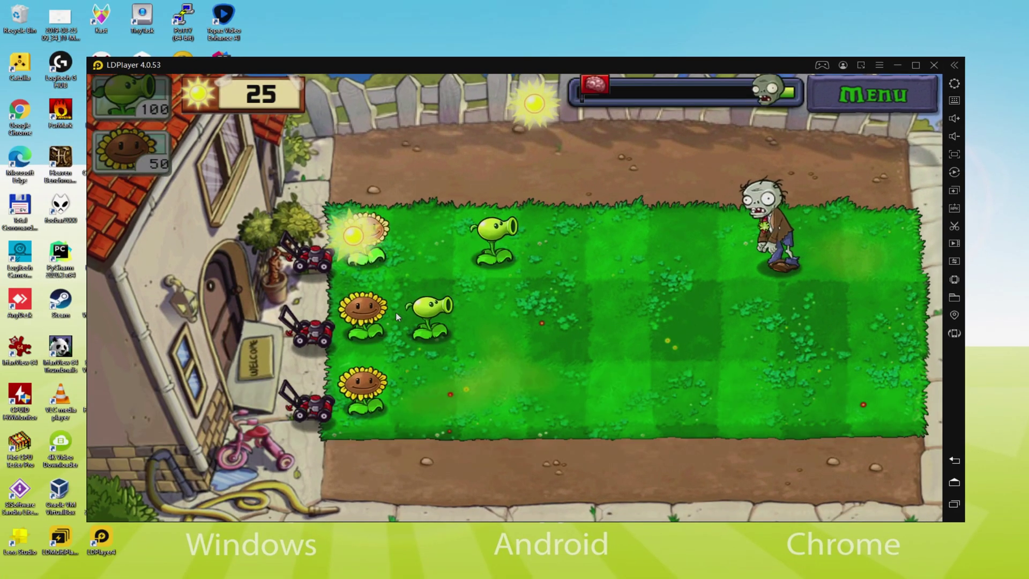
pyautogui.click(355, 235)
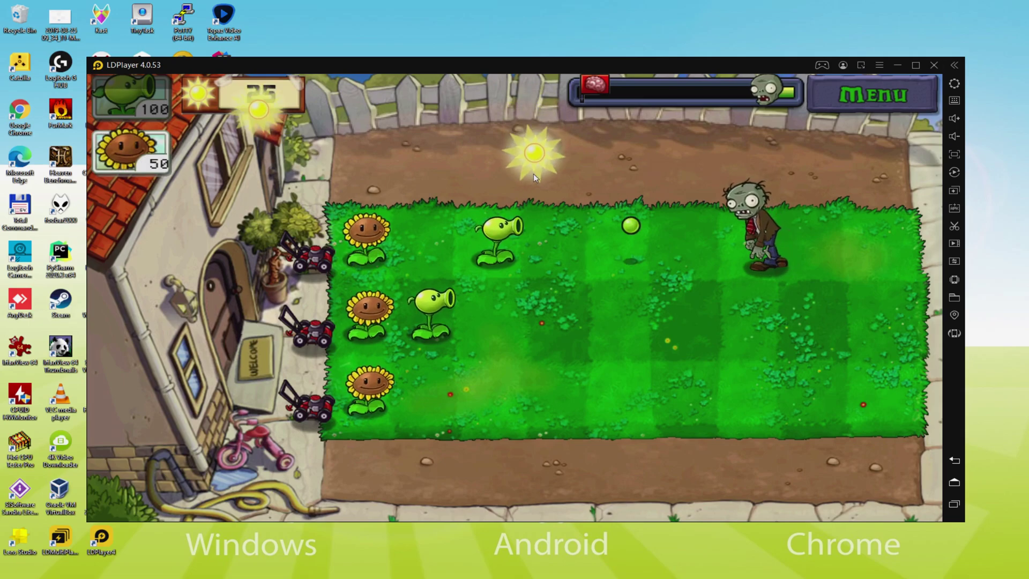
pyautogui.click(533, 170)
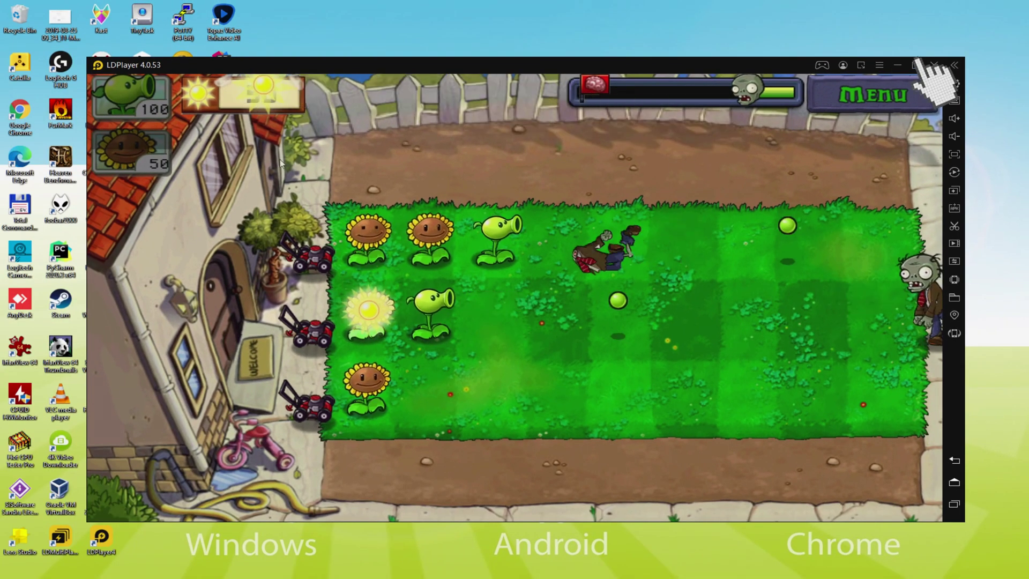
# Step: Maximize the emulator window, collect a sun, and plant a Peashooter at row 3, column 4
pyautogui.click(916, 64)
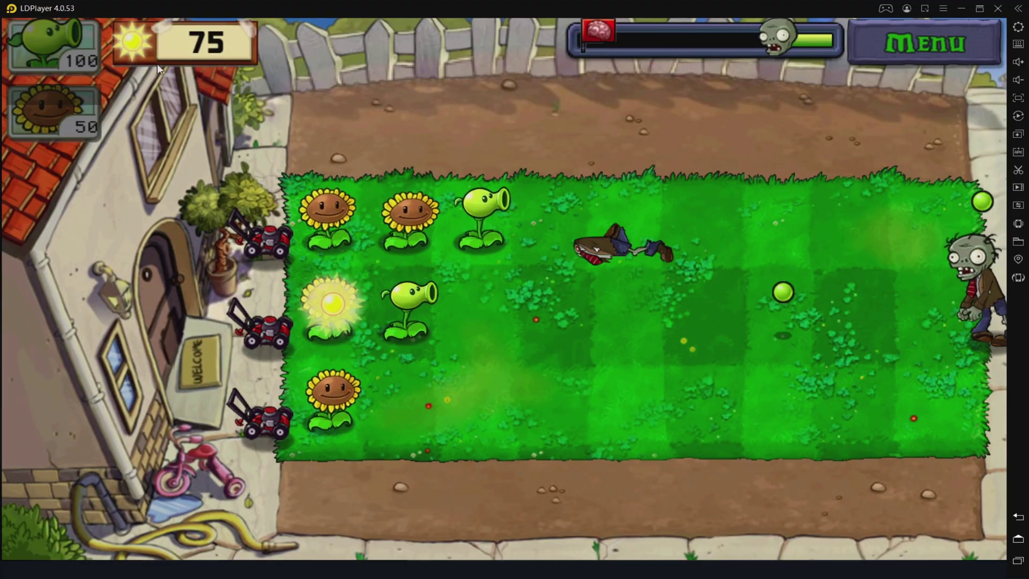
pyautogui.click(333, 302)
pyautogui.click(81, 59)
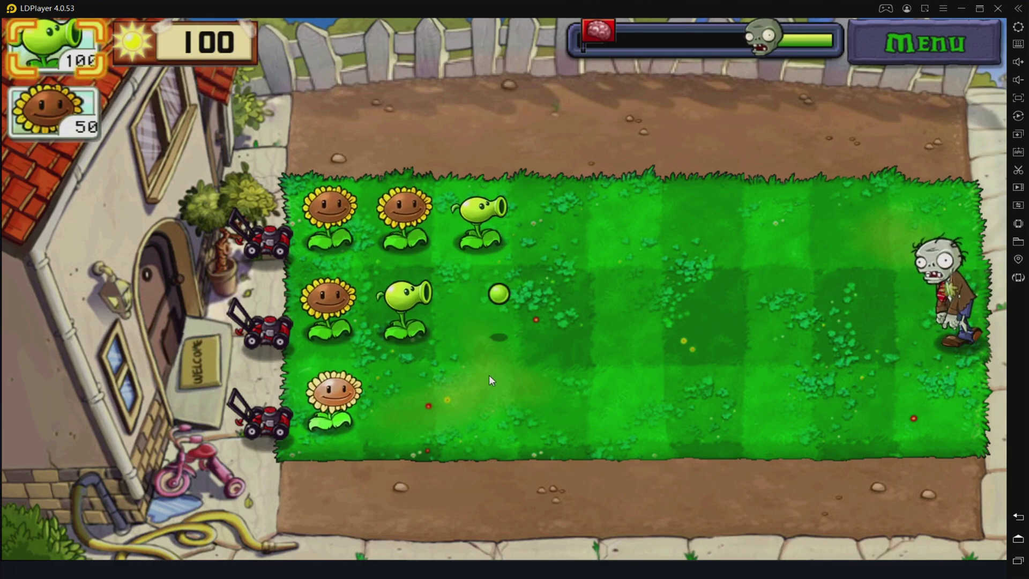
pyautogui.click(537, 413)
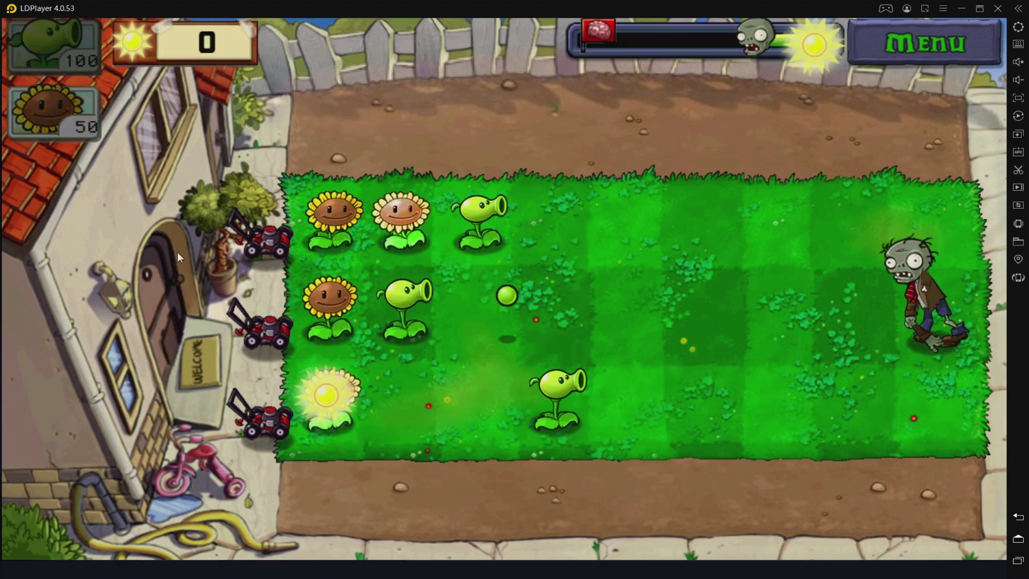
# Step: Restore the window size, collect three suns, and plant a Sunflower at row 3, column 3
pyautogui.click(980, 8)
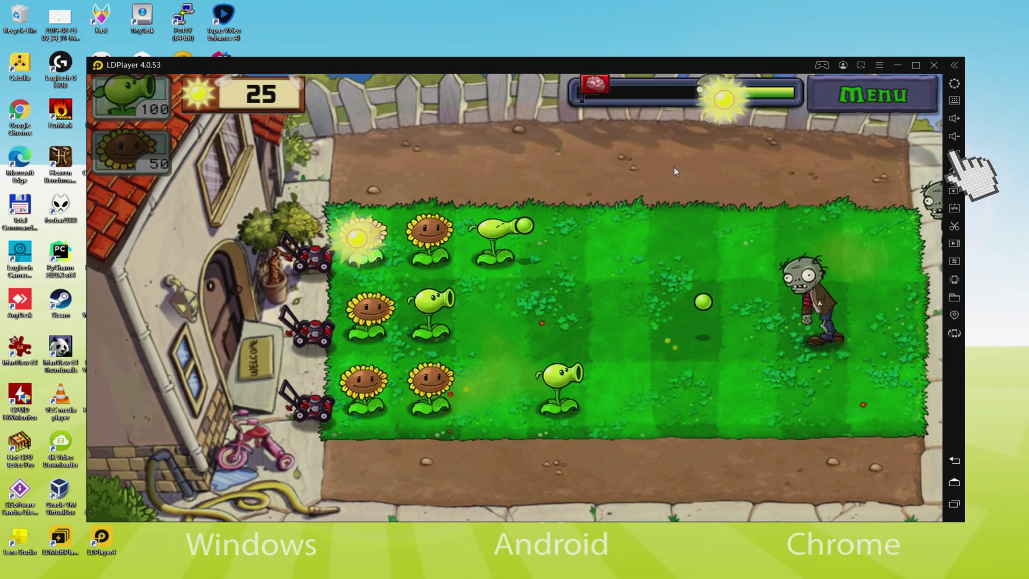
pyautogui.click(923, 134)
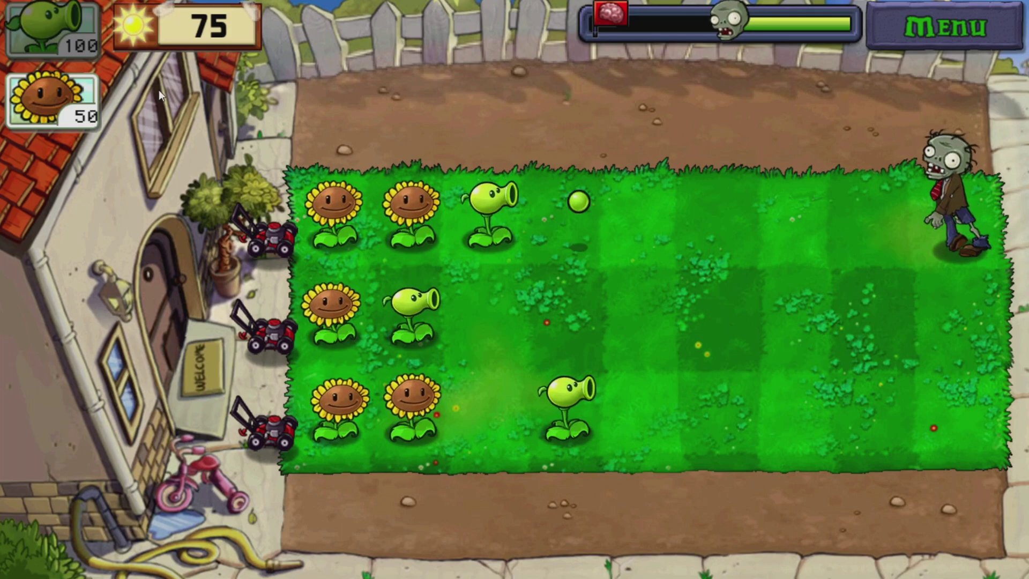
pyautogui.click(457, 80)
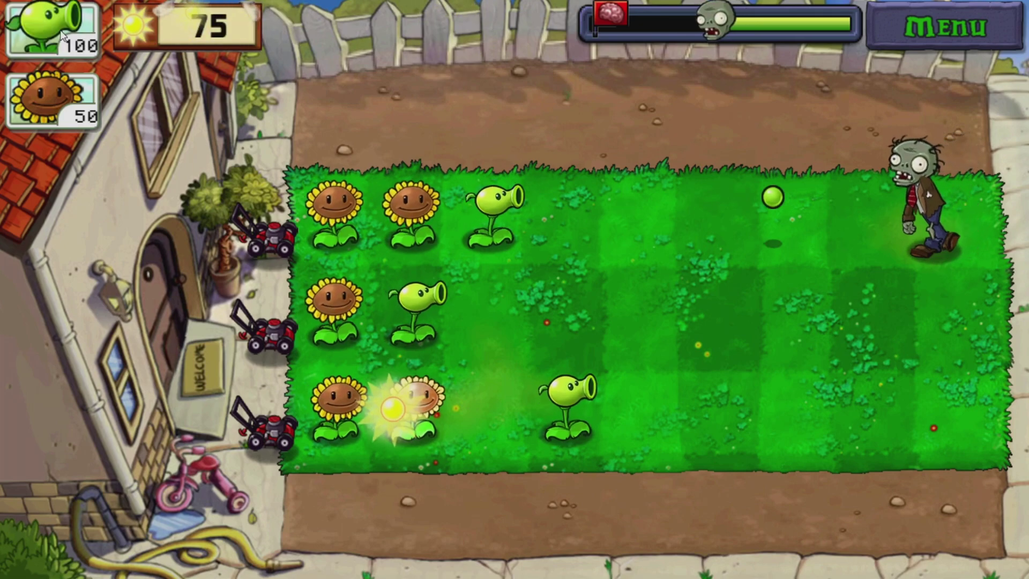
pyautogui.click(405, 416)
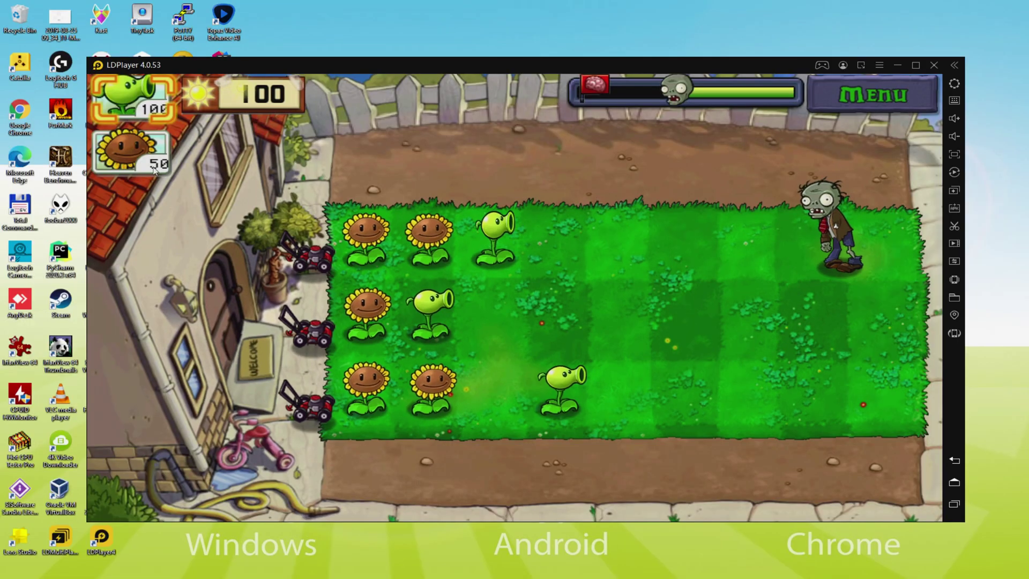
pyautogui.click(51, 96)
pyautogui.click(496, 417)
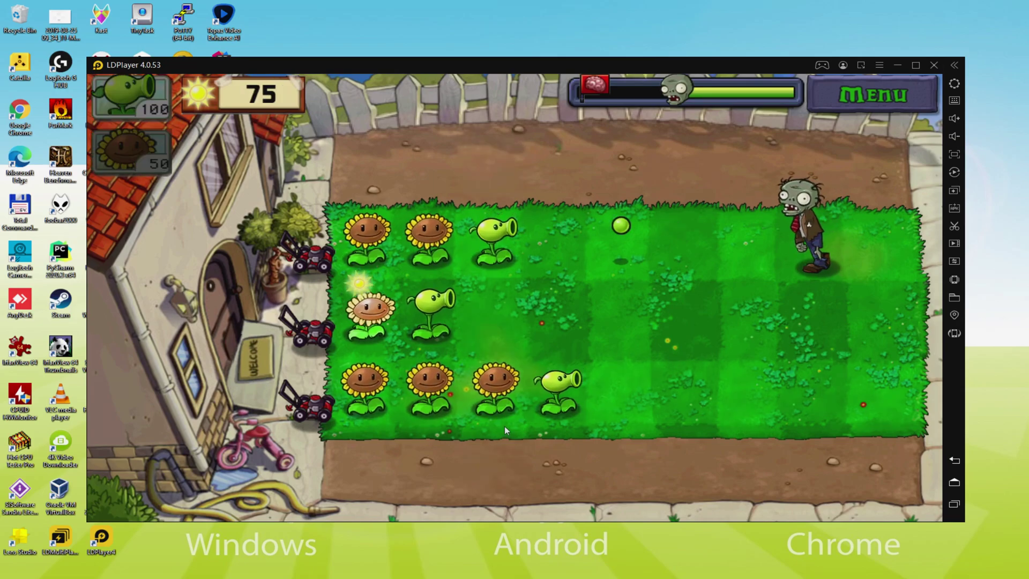
# Step: Collect two suns and plant a Peashooter at row 2, column 3
pyautogui.click(368, 304)
pyautogui.click(629, 145)
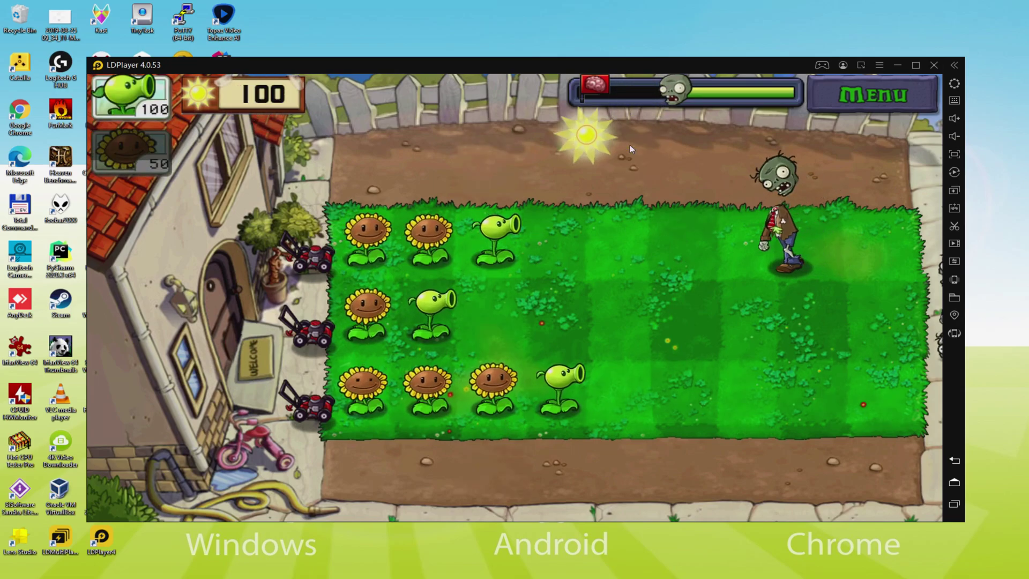
pyautogui.click(161, 99)
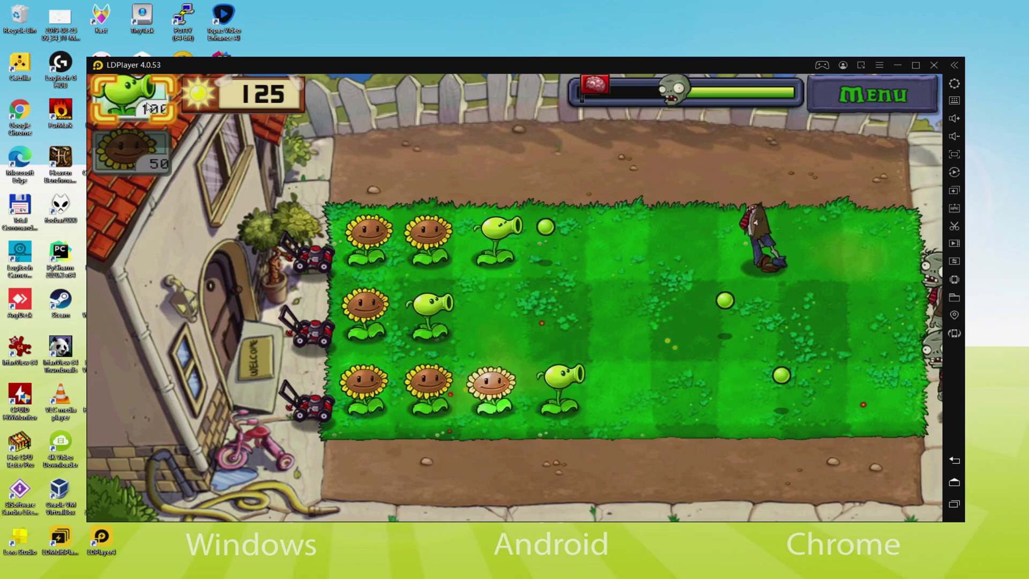
pyautogui.click(503, 327)
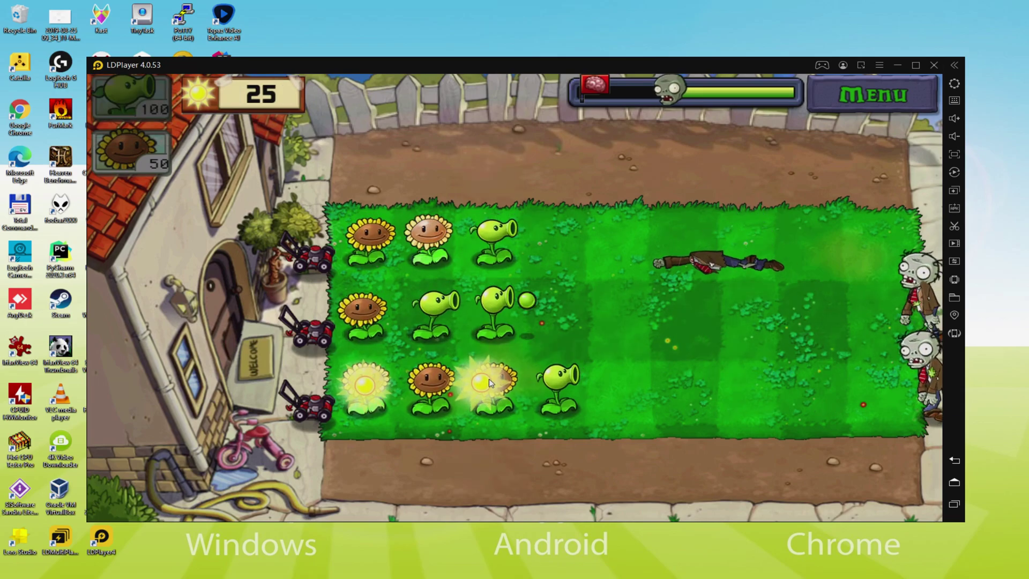
# Step: Collect four suns from the bottom-row and top-row sunflowers and the sky
pyautogui.click(481, 382)
pyautogui.click(365, 370)
pyautogui.click(373, 197)
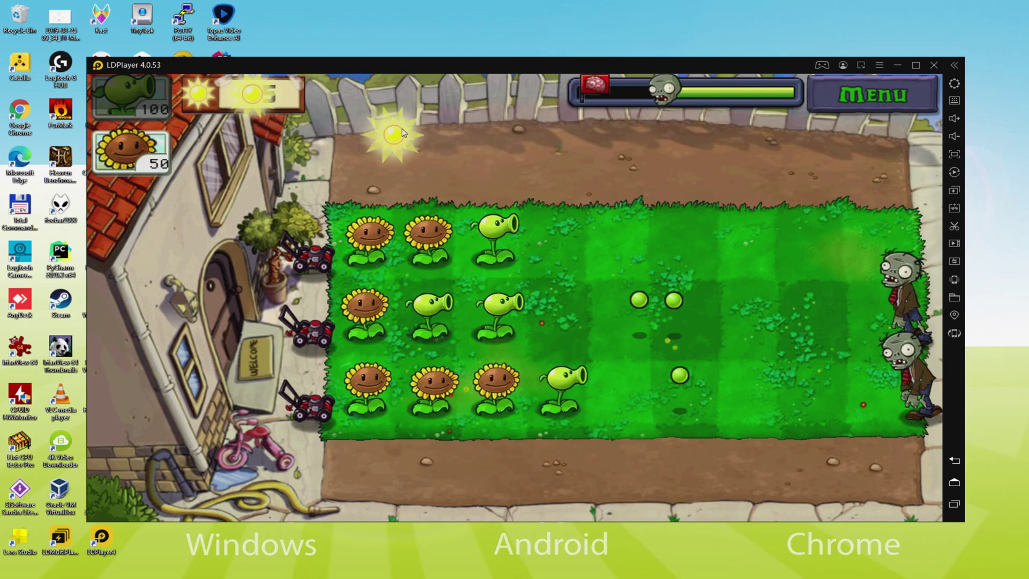
pyautogui.click(391, 137)
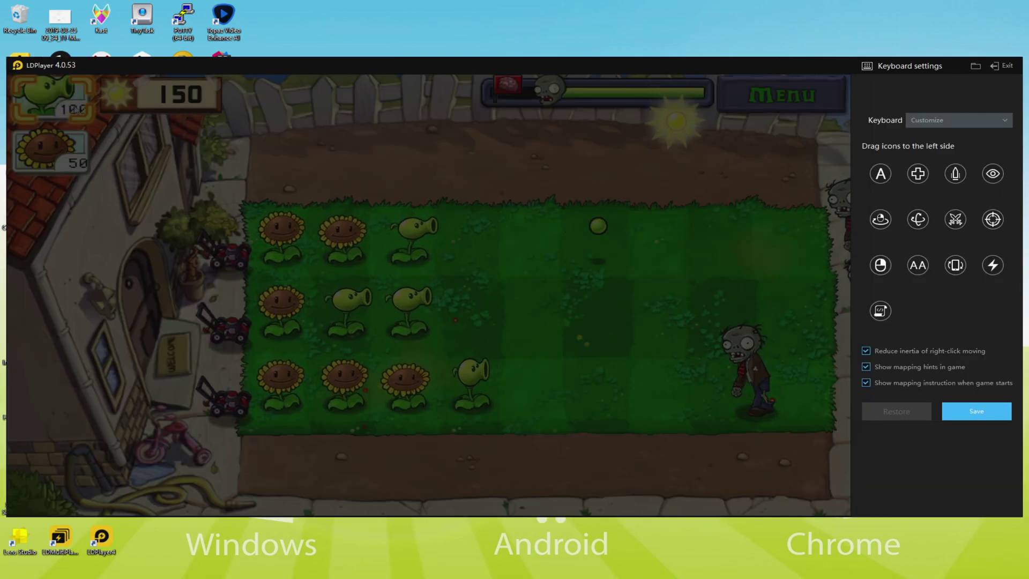
# Step: Plant a Peashooter at row 1, column 4 and collect two nearby suns
pyautogui.click(474, 252)
pyautogui.click(663, 212)
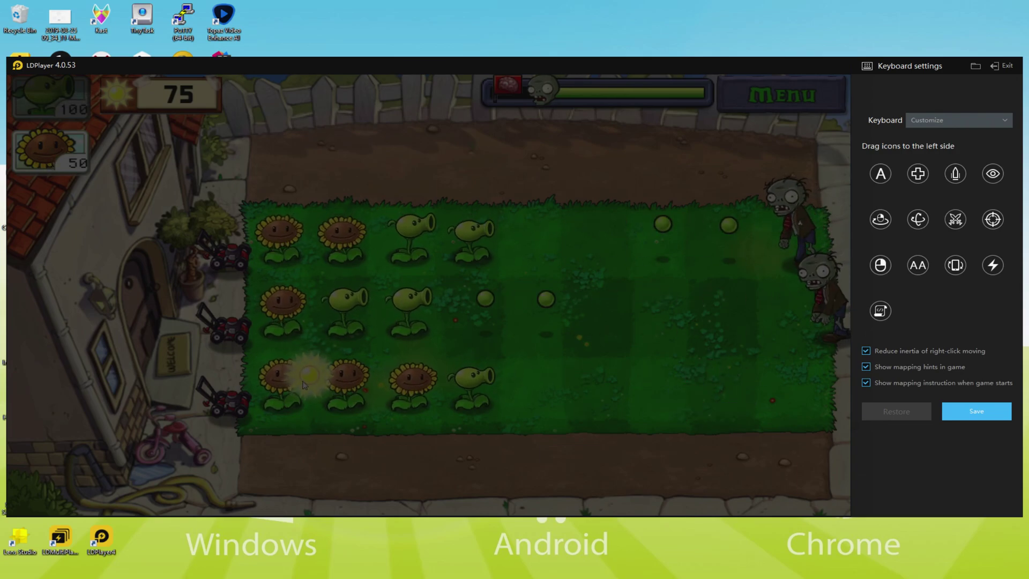
pyautogui.click(307, 374)
# Step: Close the keyboard mapping settings, plant a Peashooter at row 2, column 4, and collect a sun
pyautogui.click(996, 66)
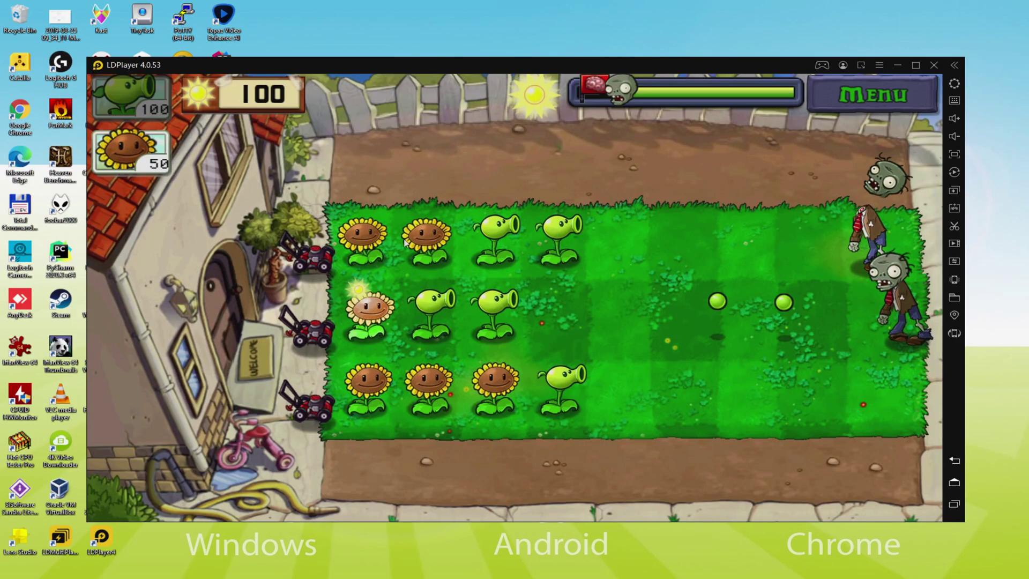
pyautogui.click(129, 97)
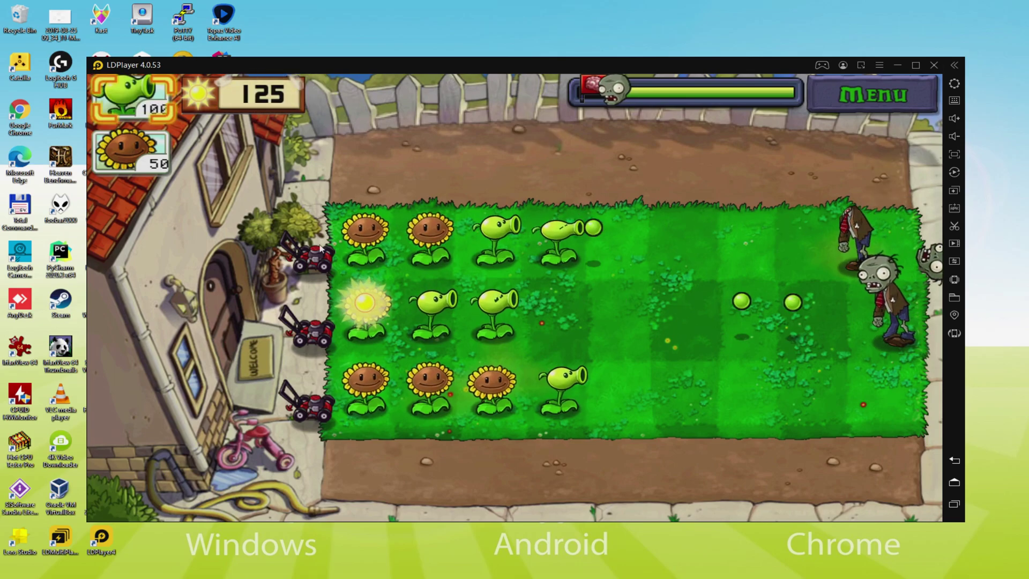
pyautogui.click(557, 312)
pyautogui.click(362, 304)
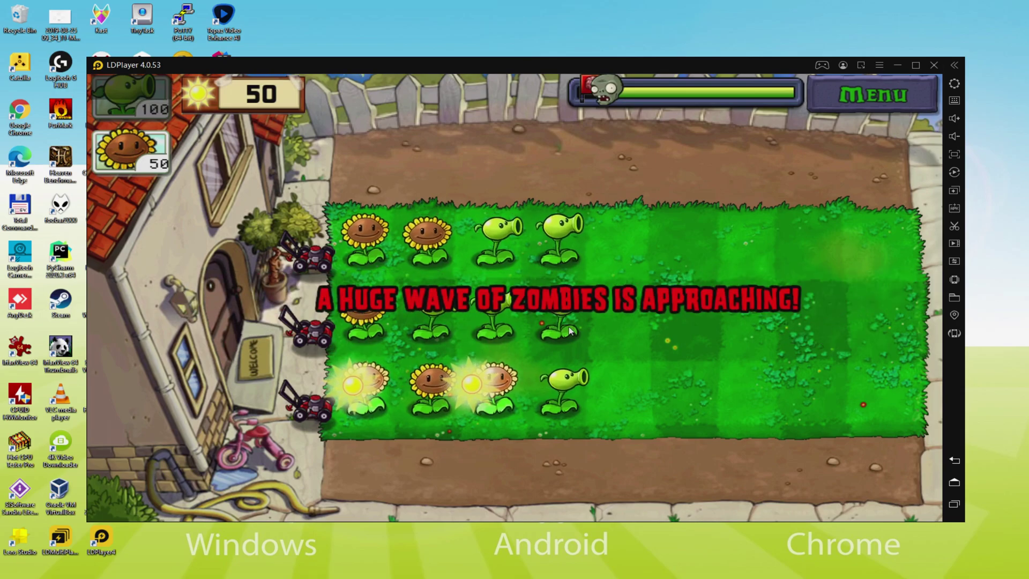
# Step: Collect four suns, plant a Peashooter at row 3, column 5, and dismiss the emulator settings
pyautogui.click(354, 124)
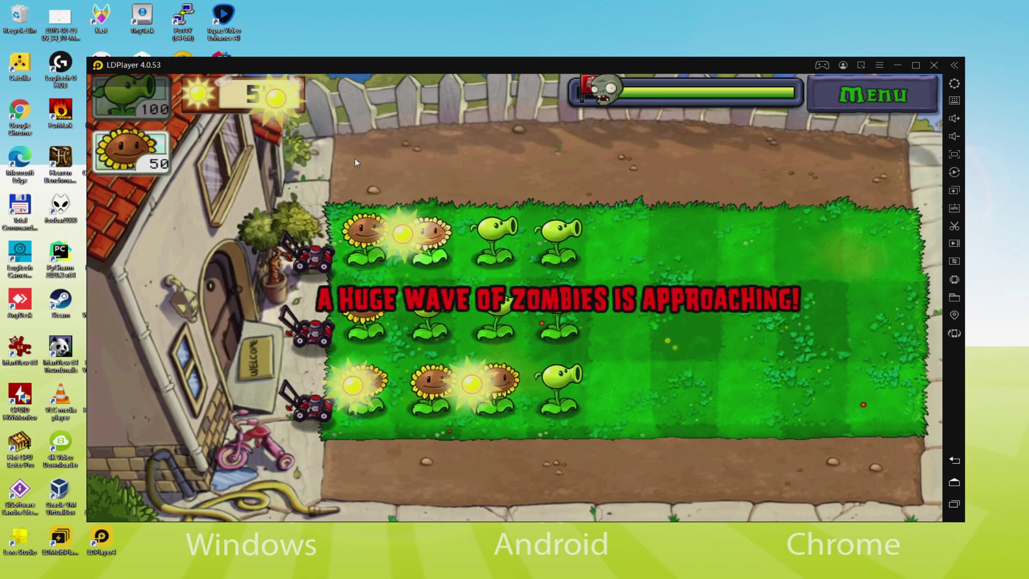
pyautogui.click(414, 244)
pyautogui.click(472, 385)
pyautogui.click(353, 385)
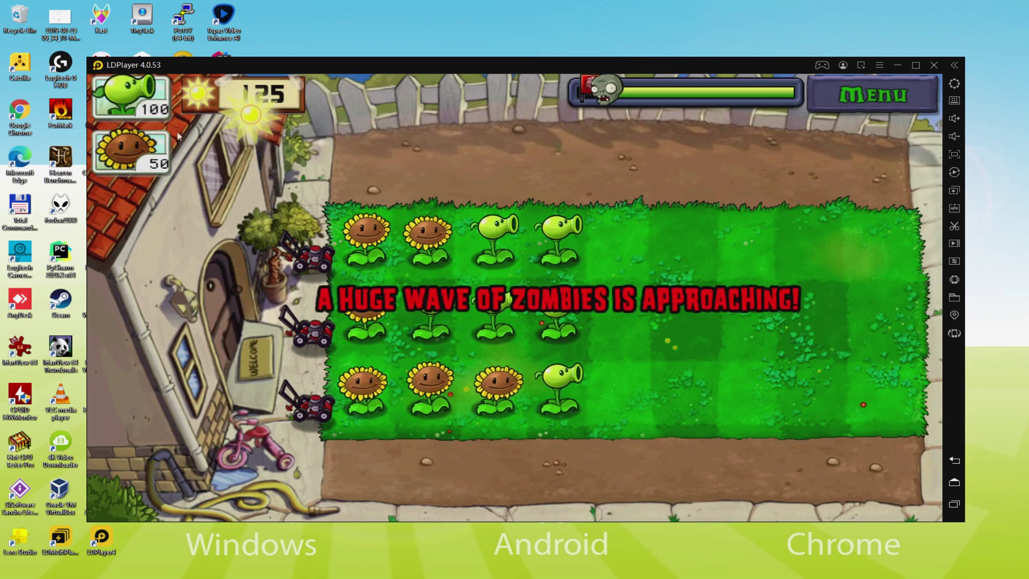
pyautogui.click(609, 401)
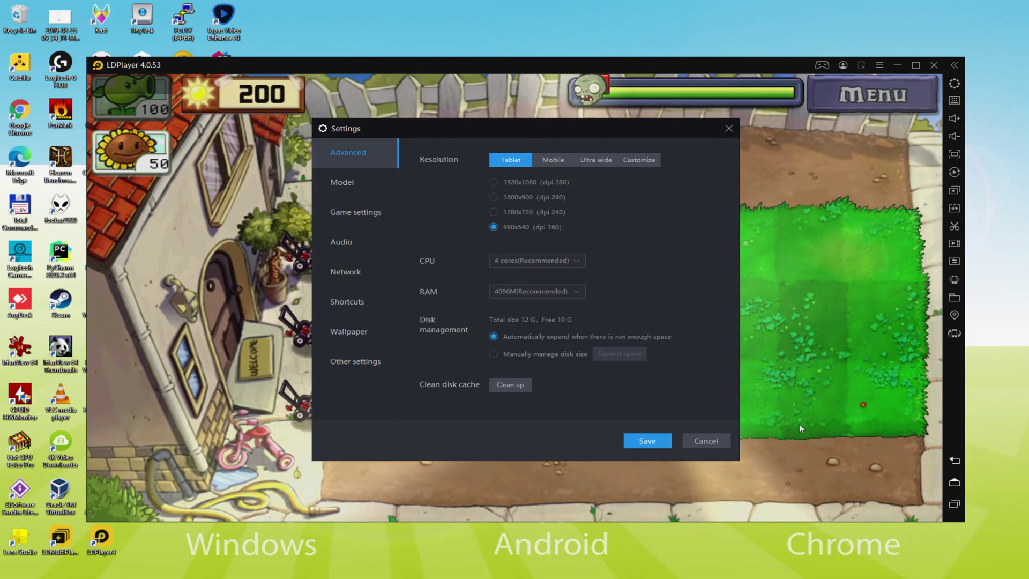
pyautogui.press('Escape')
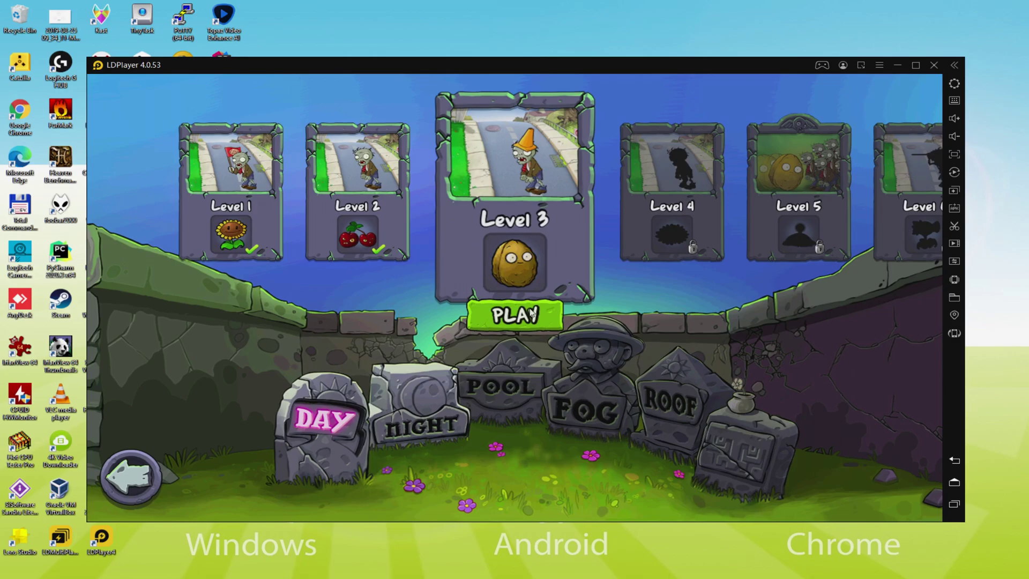
# Step: Start Level 3 from the Day level-select screen
pyautogui.click(531, 314)
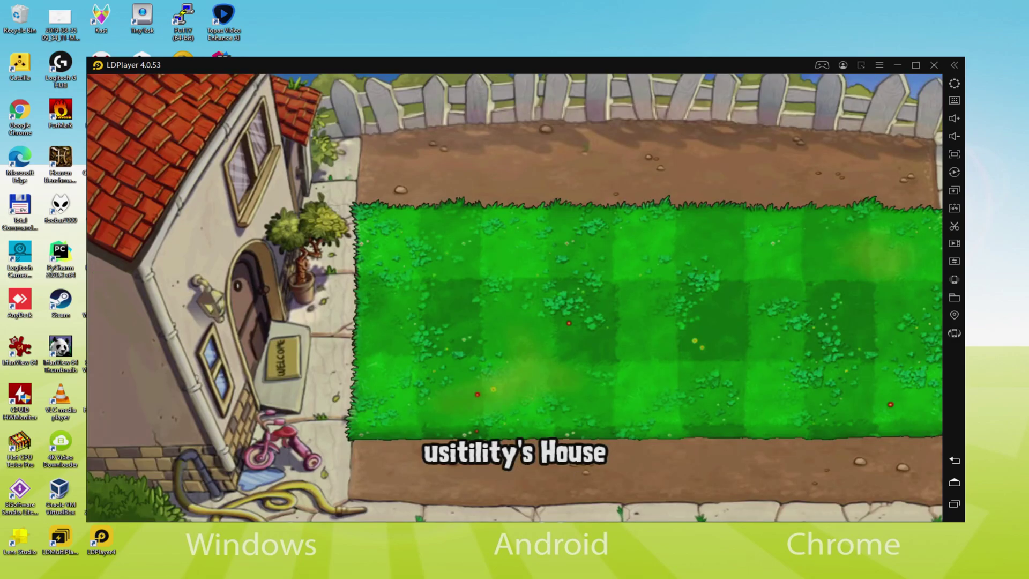